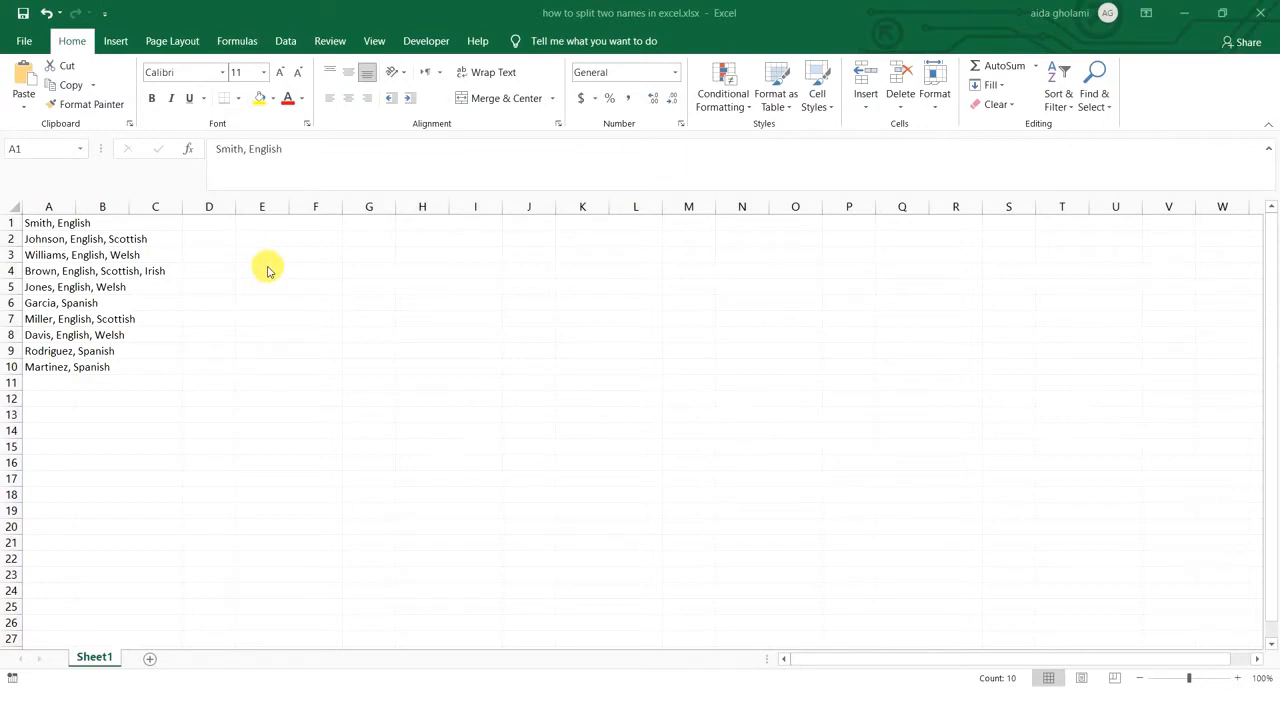
# - Switch to Notepad and copy the entire comma-separated list of surnames and origins
pyautogui.click(46, 226)
pyautogui.click(47, 242)
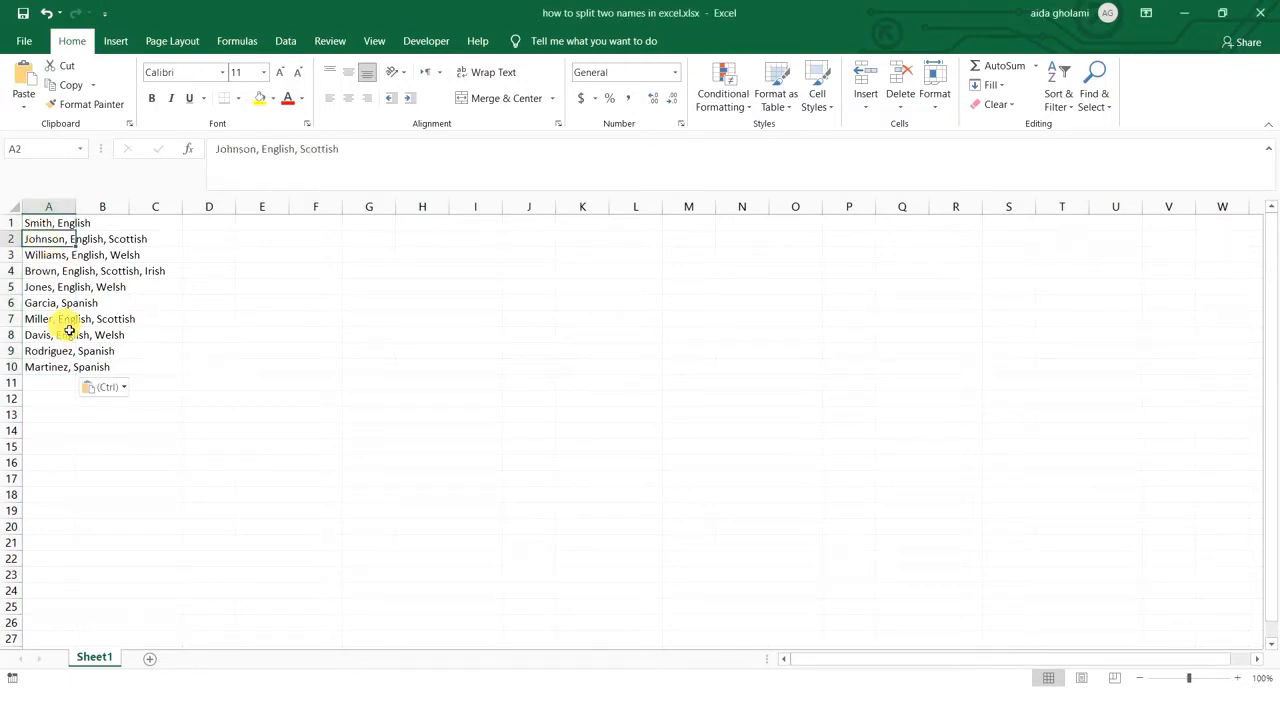
pyautogui.click(760, 704)
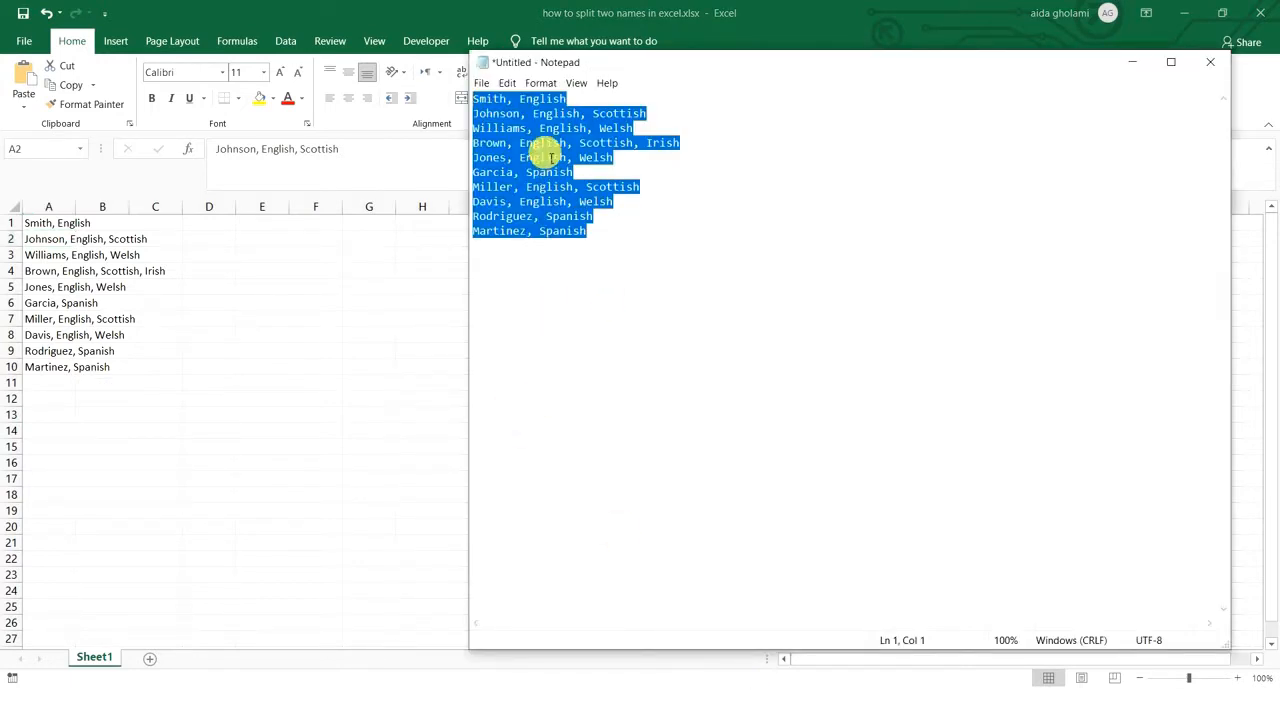
pyautogui.click(546, 116)
pyautogui.moveTo(614, 246); pyautogui.dragTo(466, 80)
pyautogui.hotkey('ctrl', 'c')
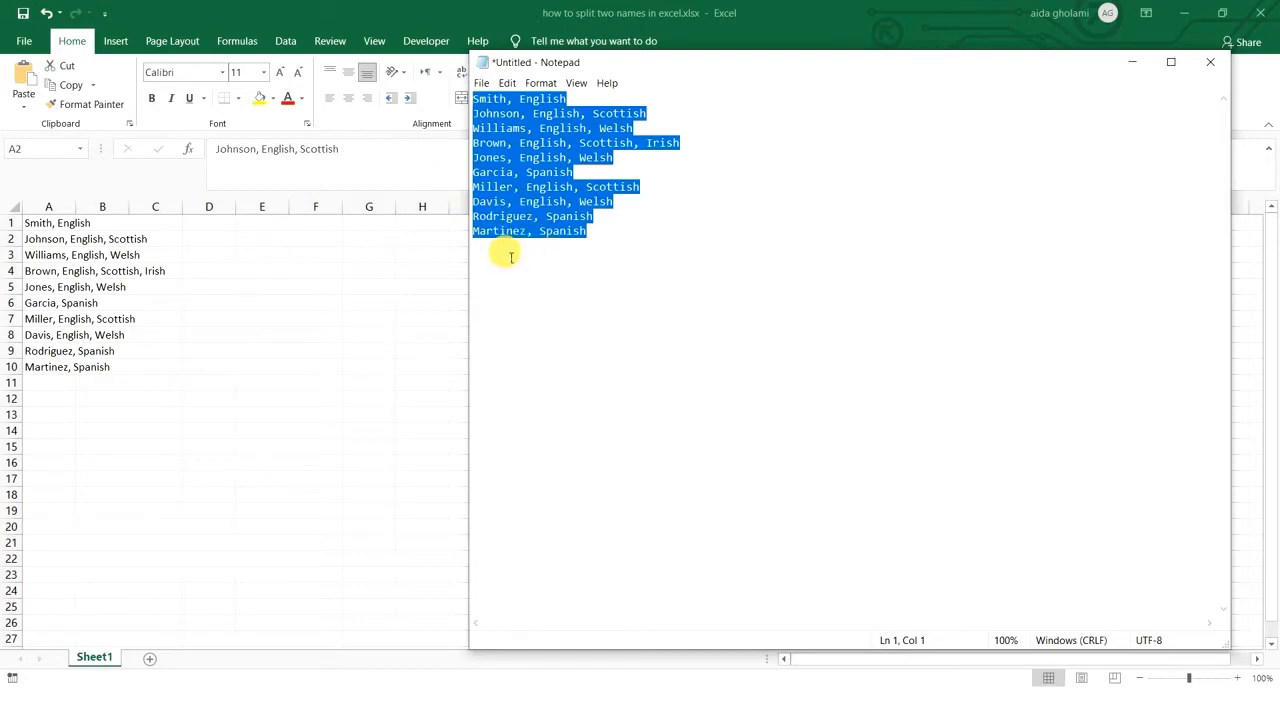
# - Return to Excel and paste the copied list into column A starting at cell A1
pyautogui.hotkey('alt', 'Tab')
pyautogui.click(40, 225)
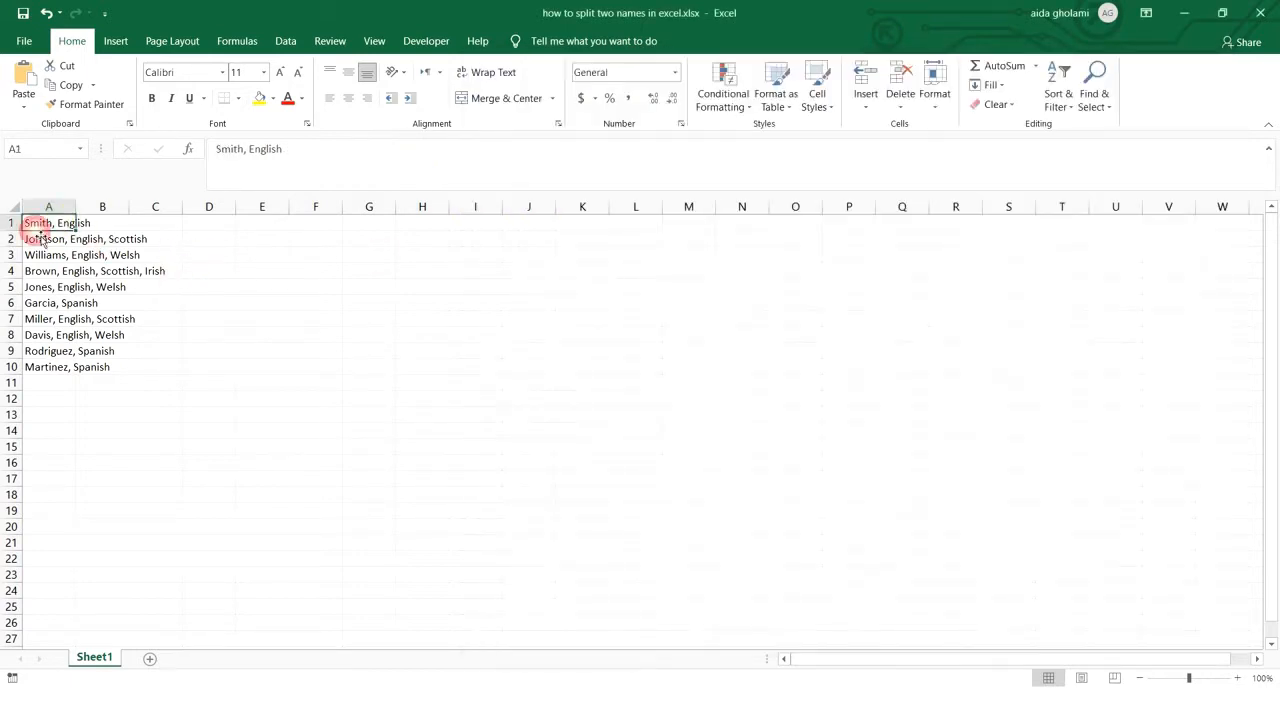
pyautogui.hotkey('ctrl', 'v')
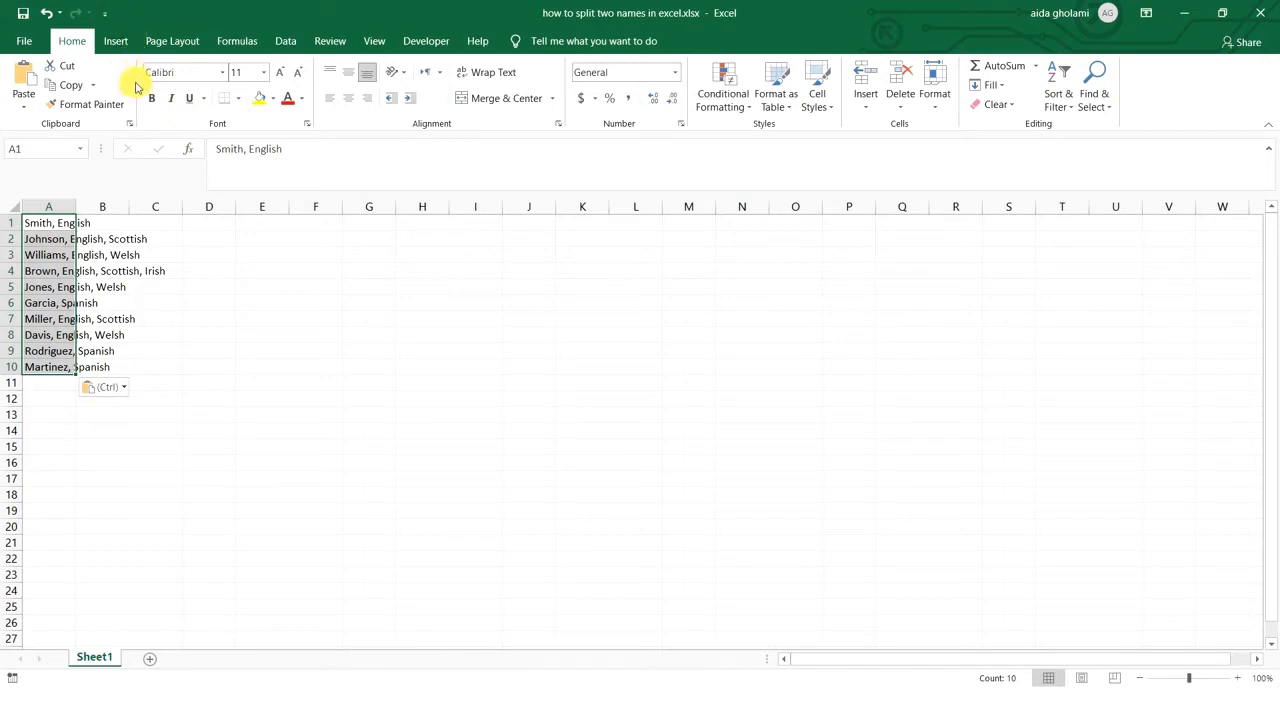
# - Start Text to Columns on A1:A10 with the Delimited data type and proceed to the delimiter settings
pyautogui.click(288, 41)
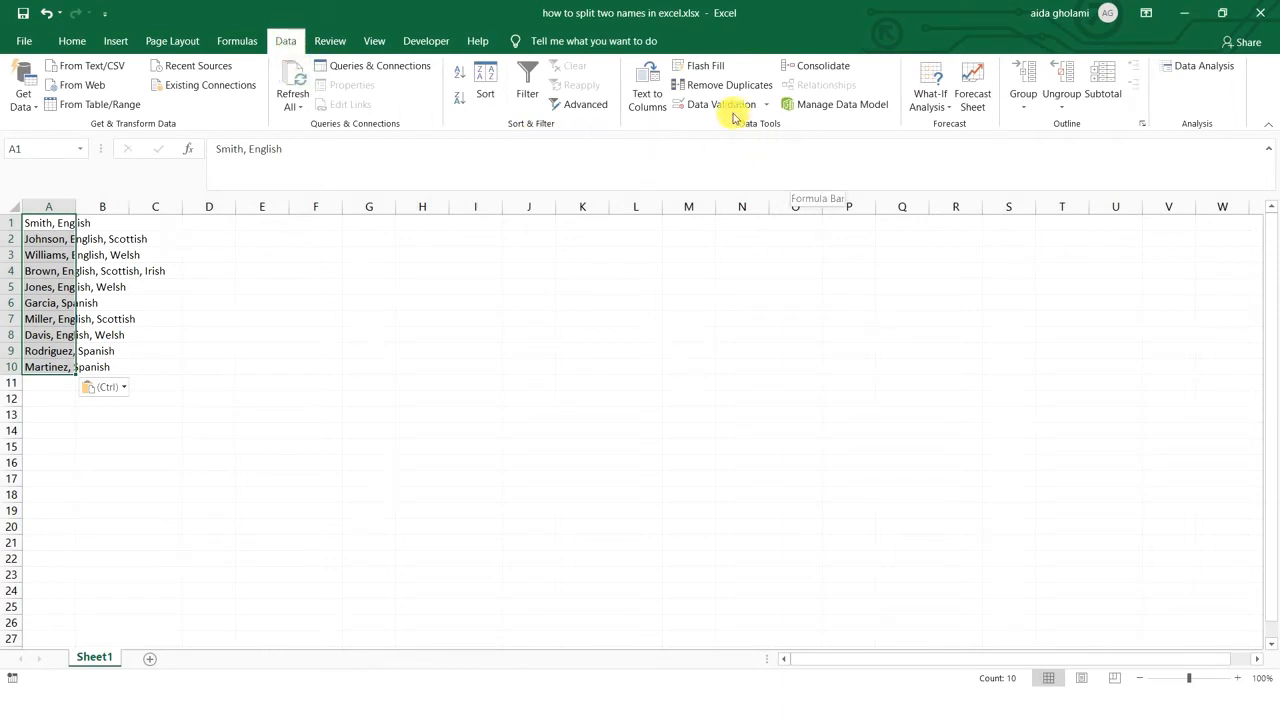
pyautogui.click(656, 87)
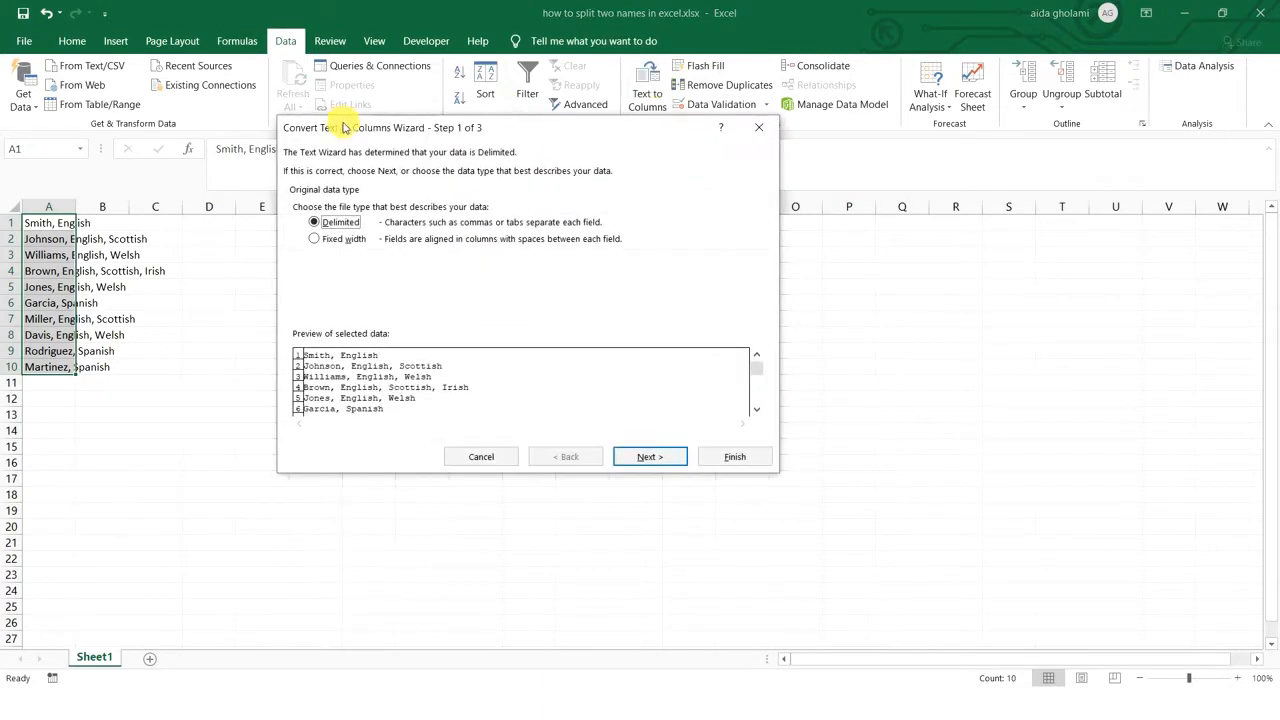
pyautogui.moveTo(343, 127); pyautogui.dragTo(522, 96)
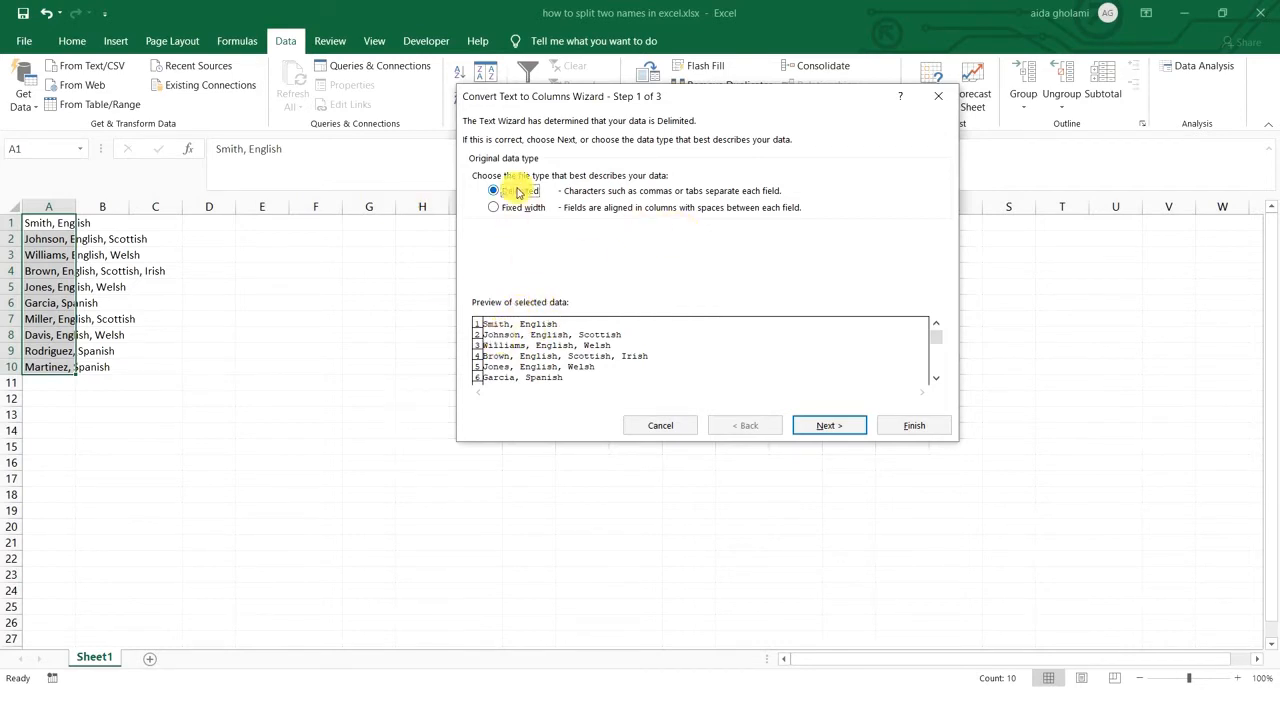
pyautogui.click(833, 426)
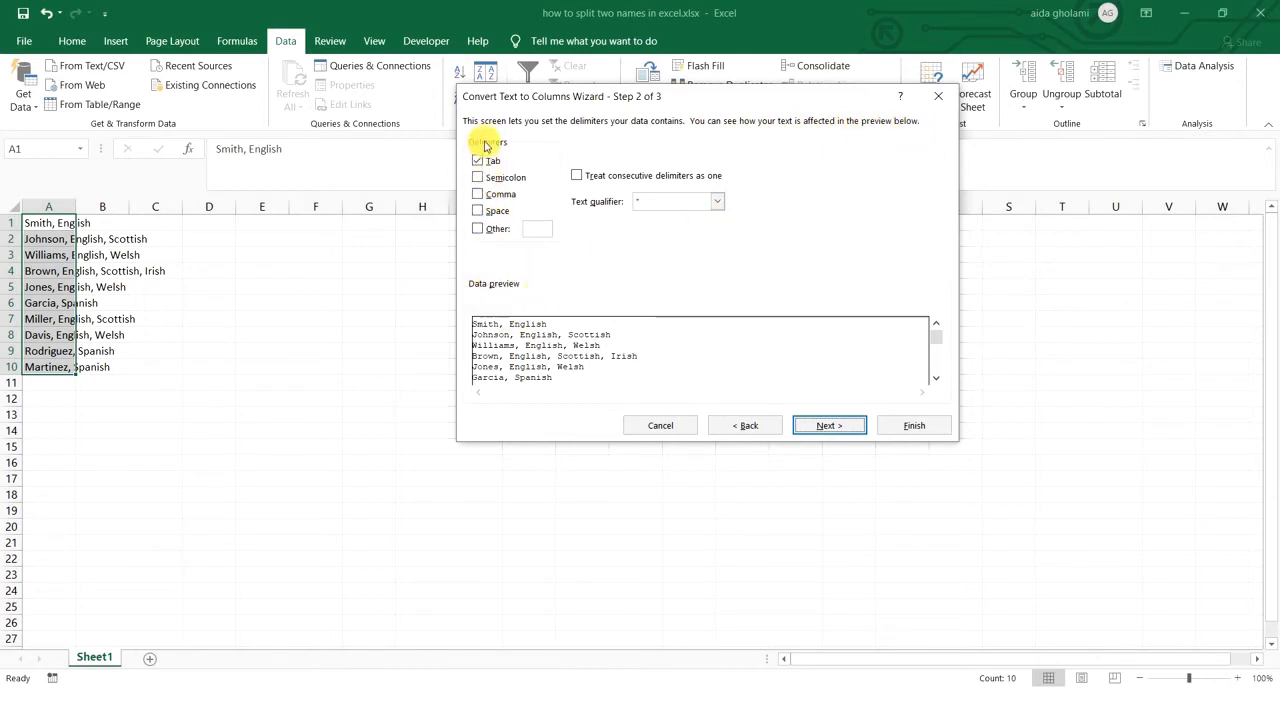
# - Clear the Tab delimiter and preview the split by Comma and by Space separately, leaving no delimiter selected
pyautogui.click(496, 194)
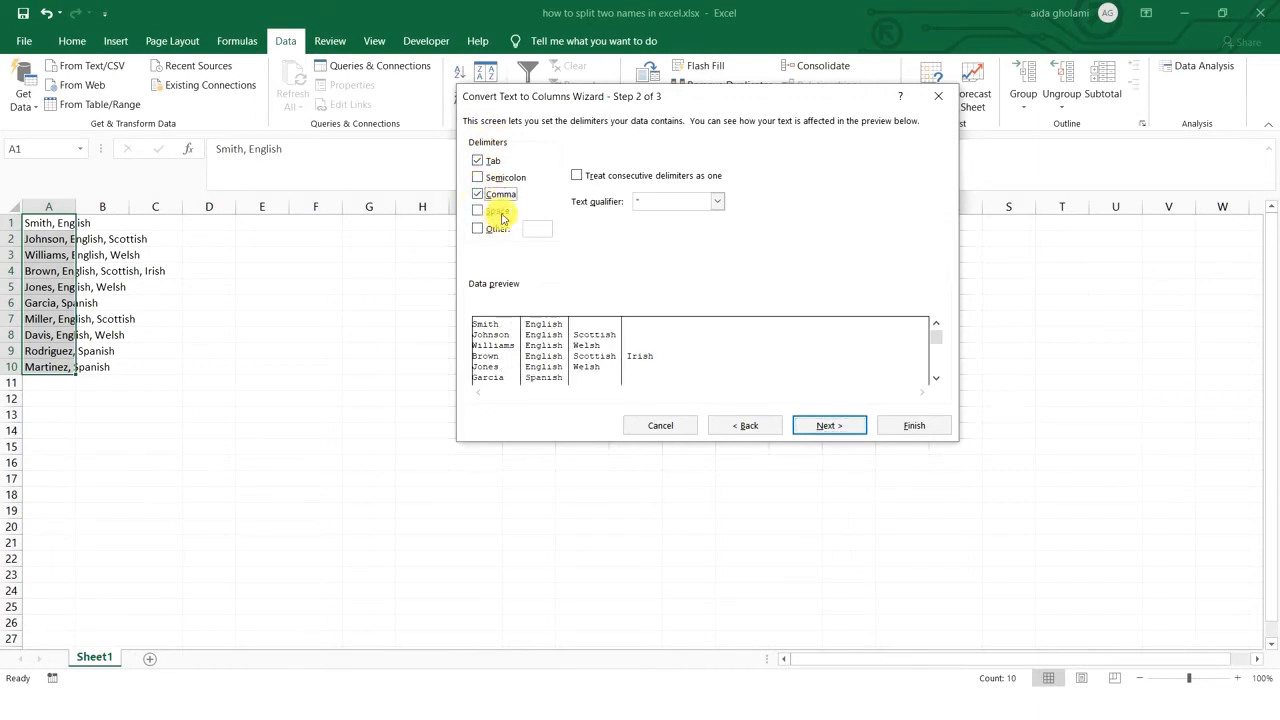
pyautogui.click(486, 197)
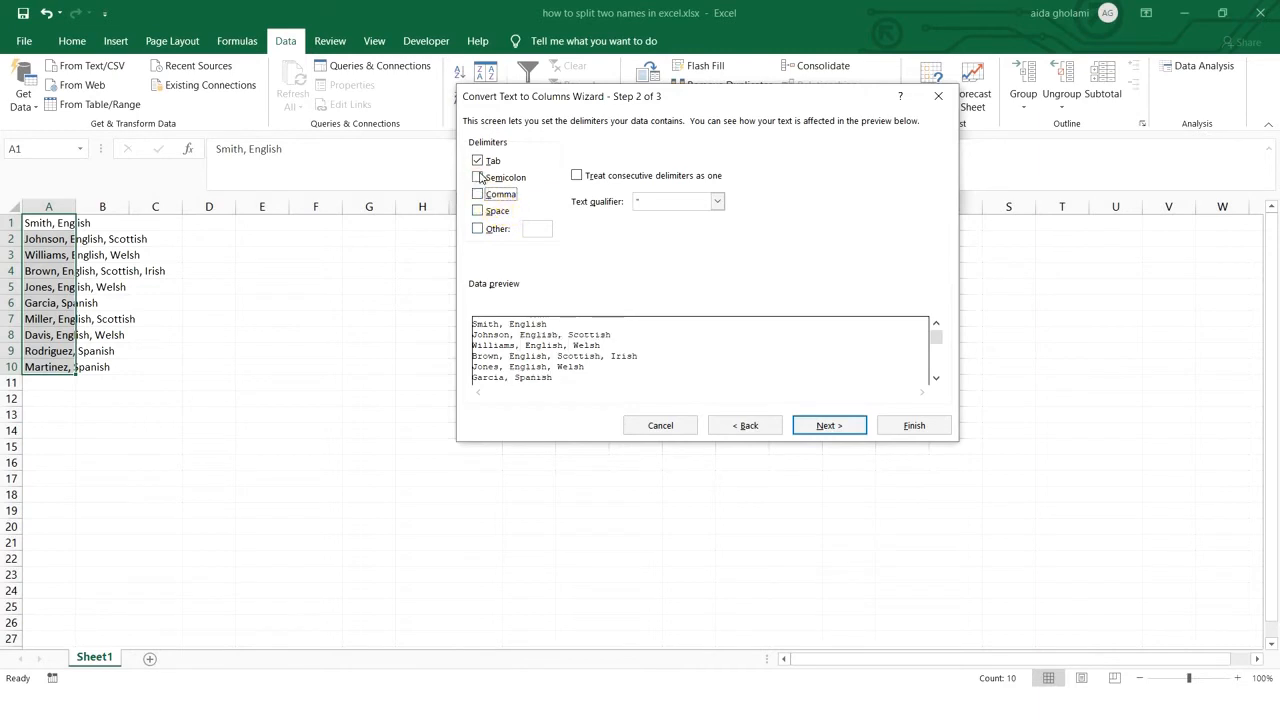
pyautogui.click(479, 179)
pyautogui.click(478, 208)
pyautogui.click(479, 212)
pyautogui.click(478, 216)
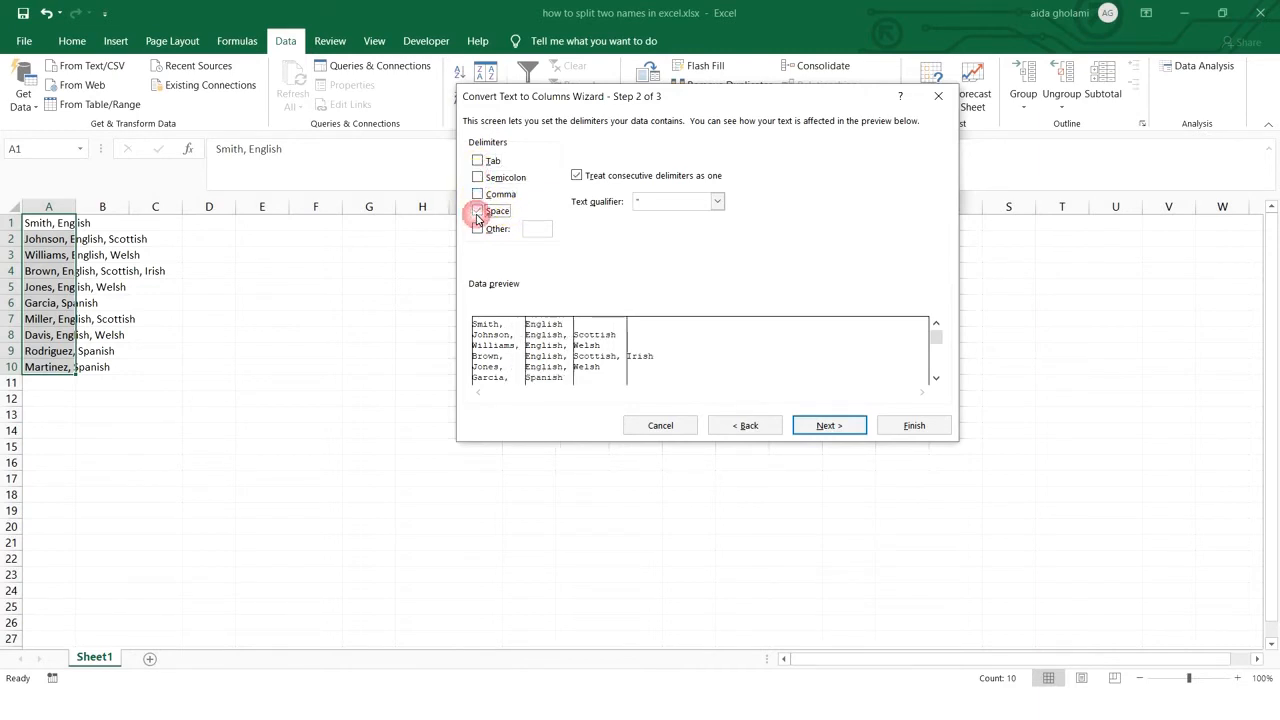
pyautogui.click(477, 215)
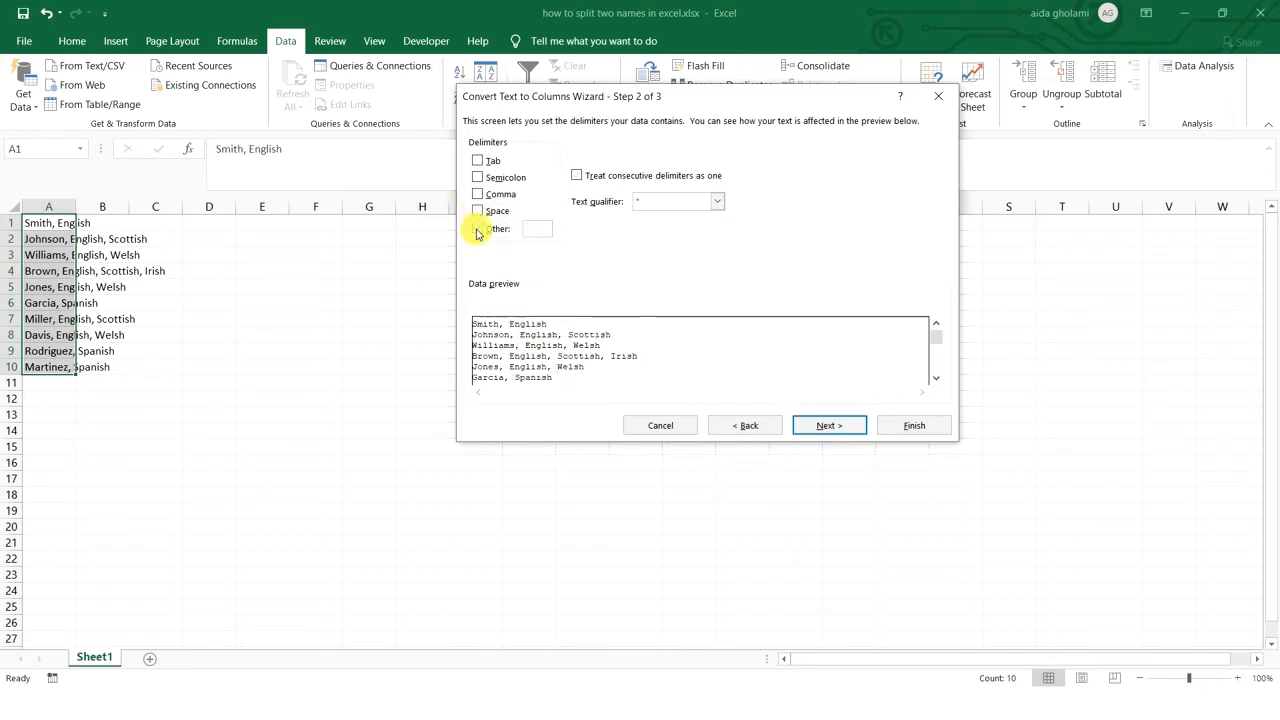
pyautogui.click(478, 230)
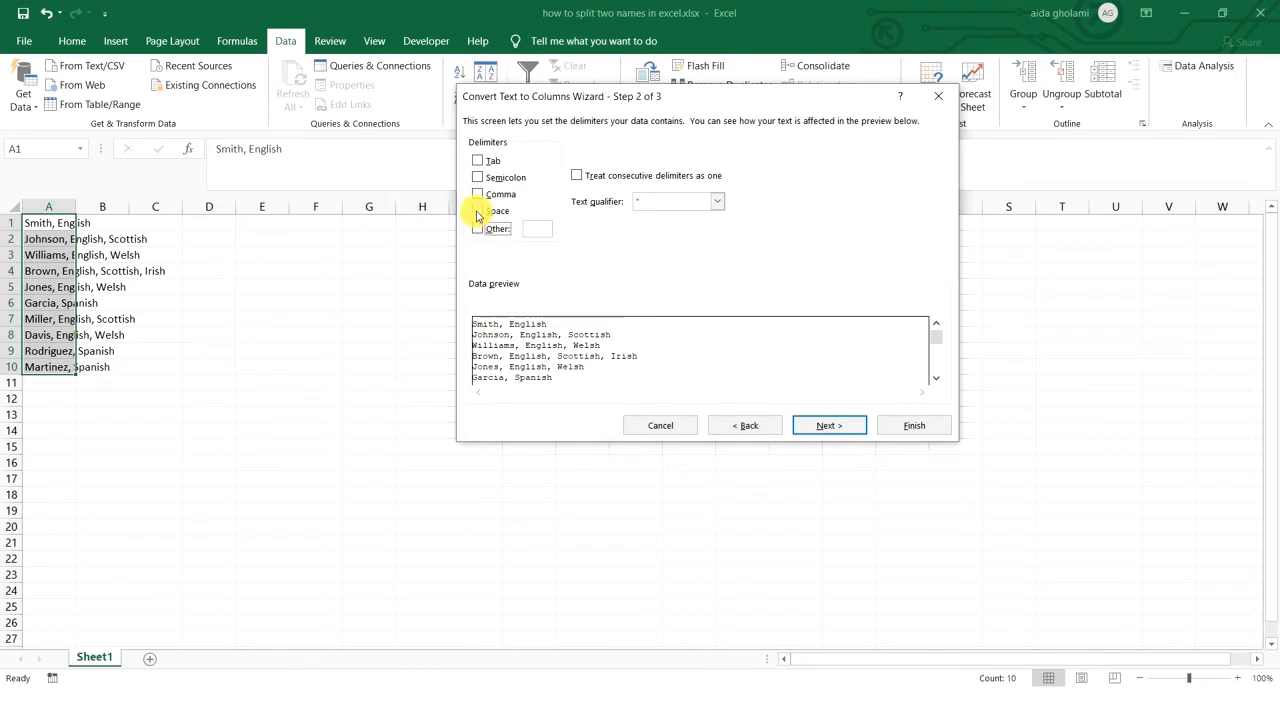
pyautogui.click(477, 212)
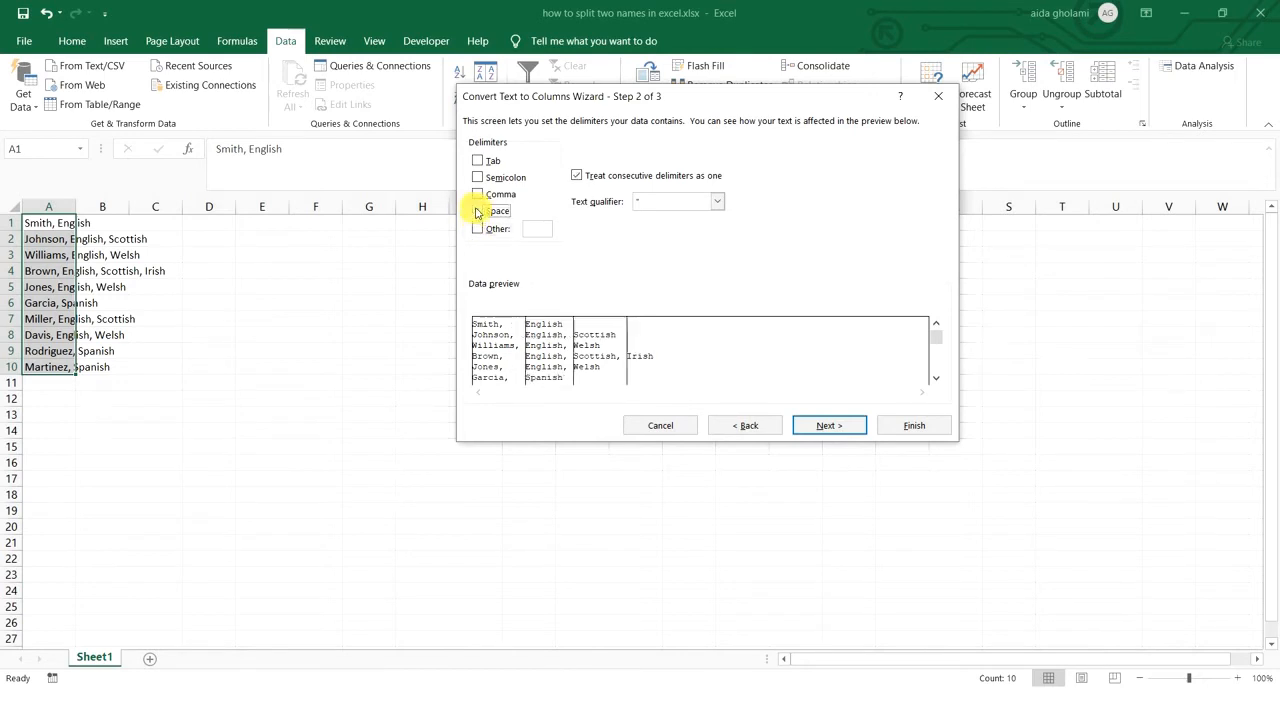
pyautogui.click(478, 213)
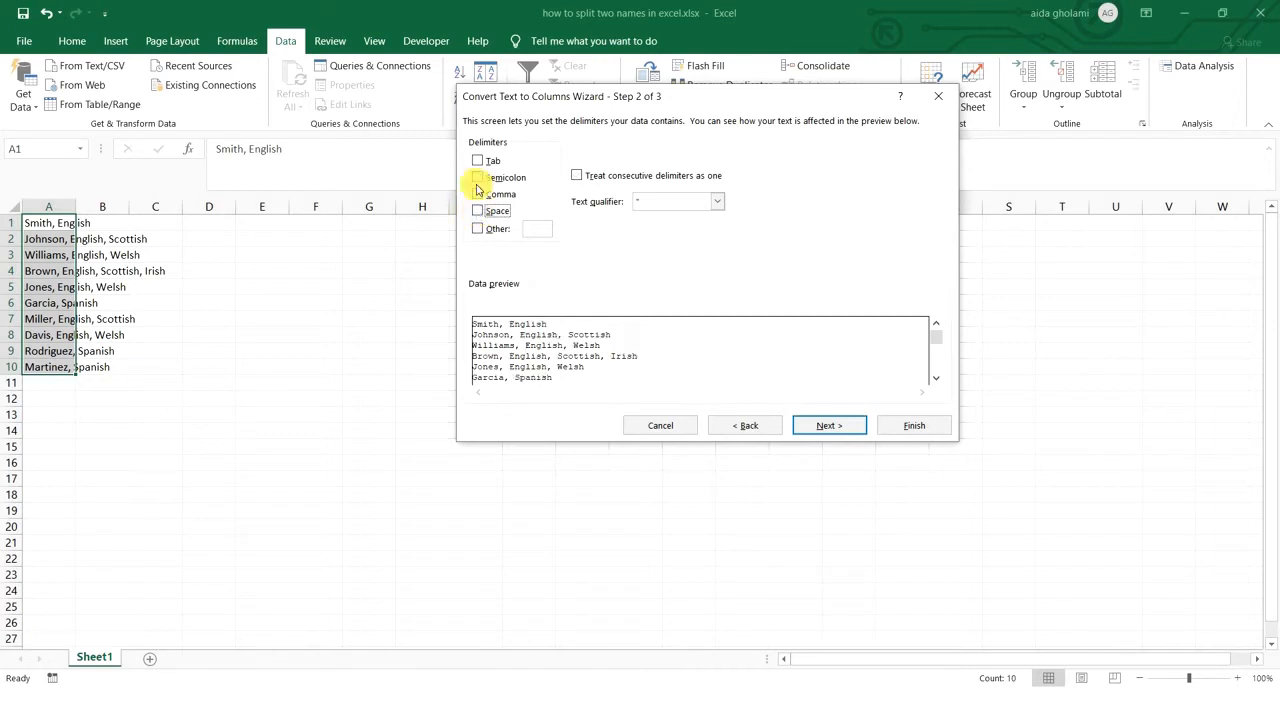
# - Select both Comma and Space as the delimiters for the split
pyautogui.click(477, 195)
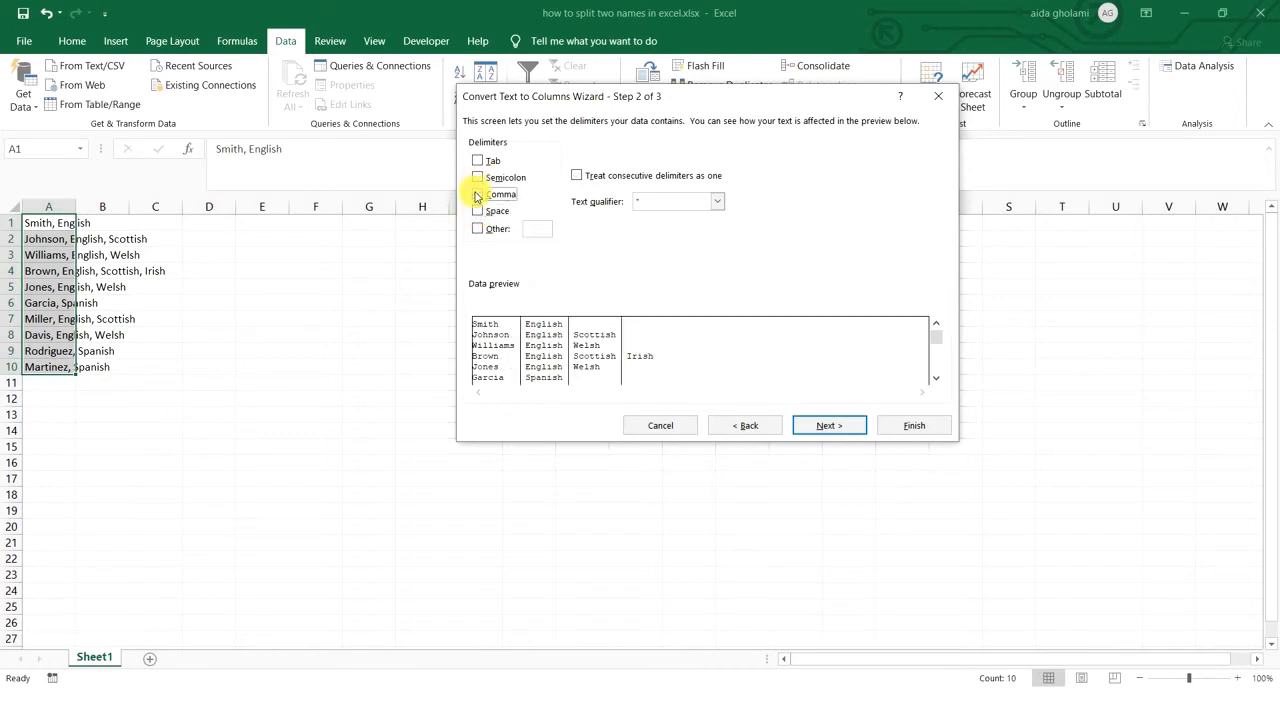
pyautogui.click(477, 196)
pyautogui.click(477, 196)
pyautogui.click(476, 213)
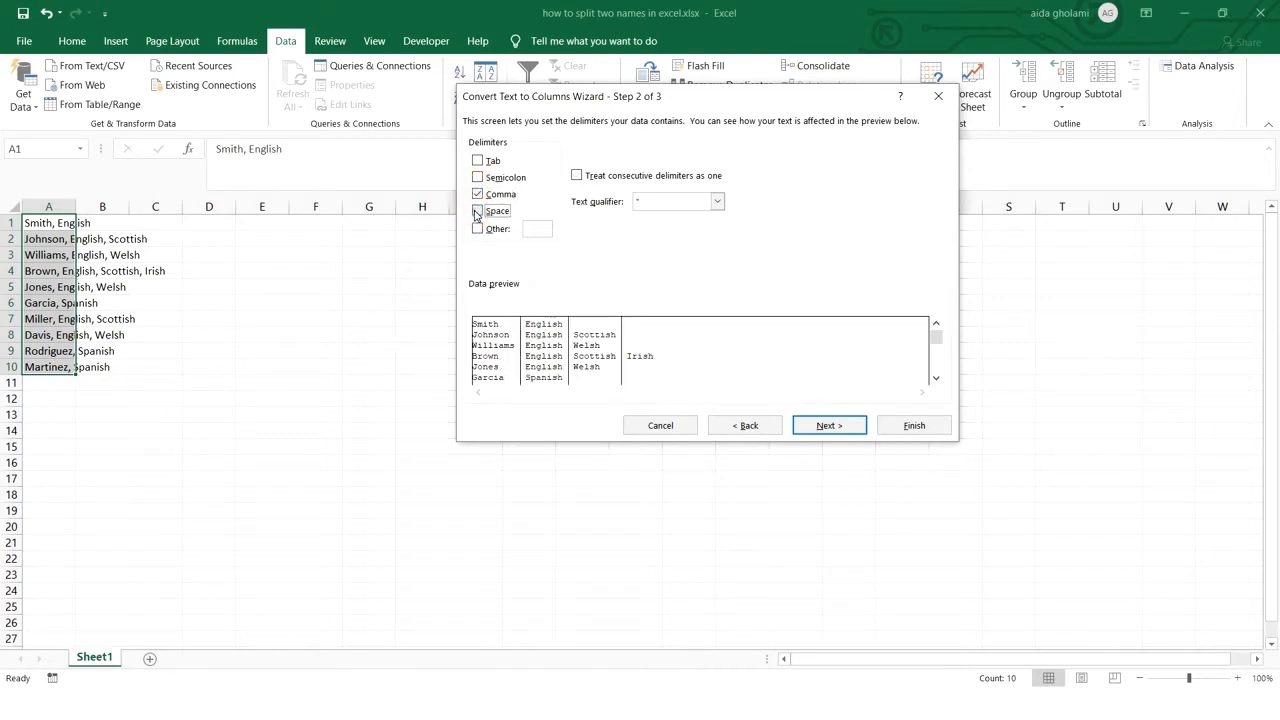
pyautogui.click(477, 212)
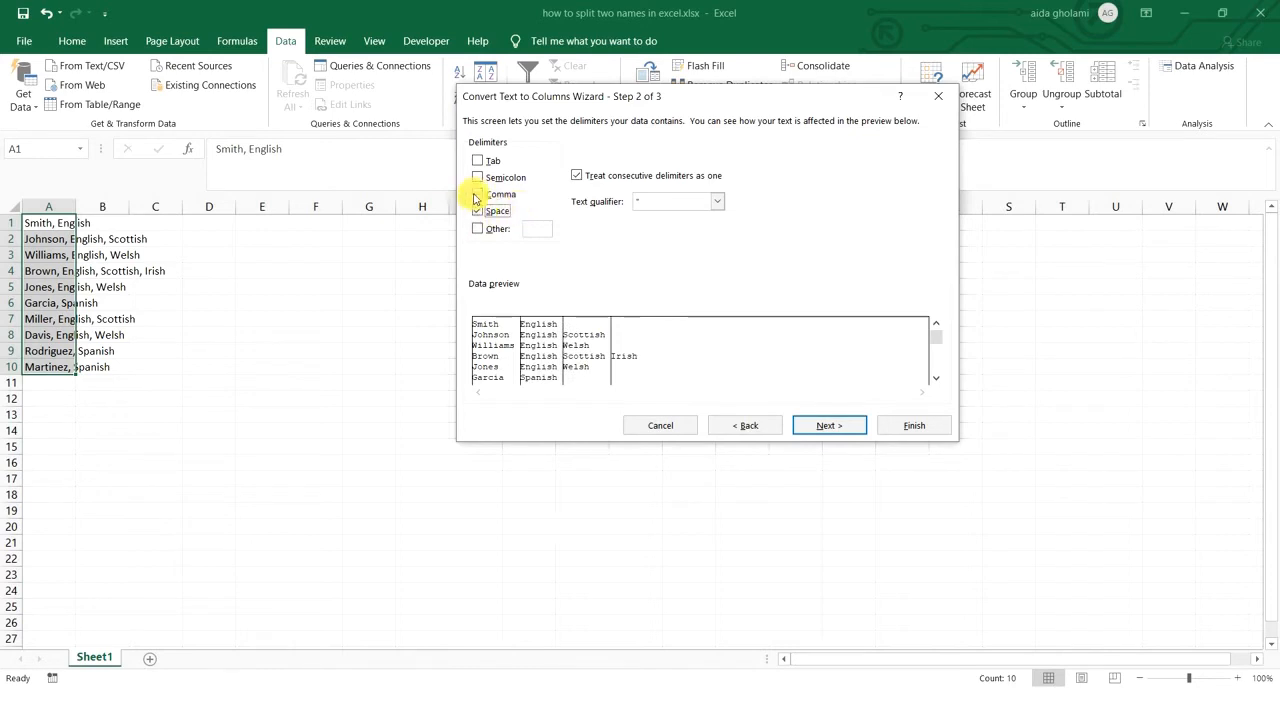
pyautogui.click(477, 196)
# - Compare the data preview with and without consecutive delimiters treated as one
pyautogui.click(576, 176)
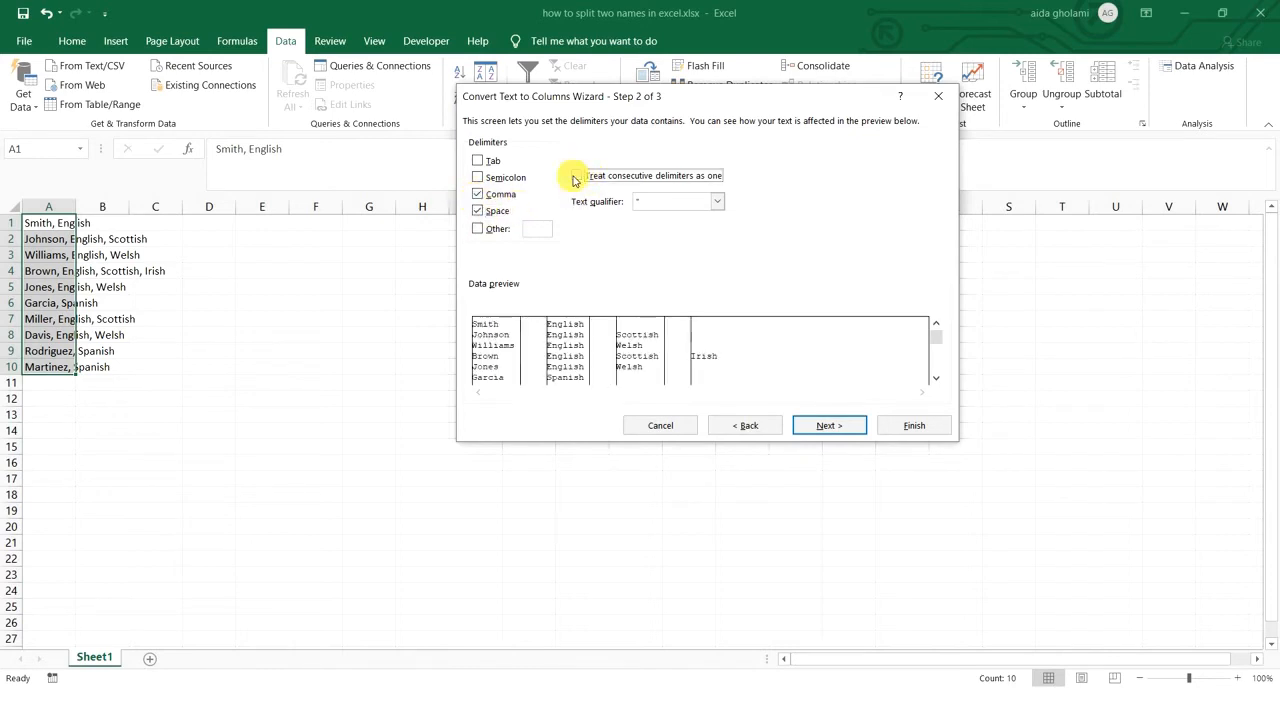
pyautogui.click(576, 176)
pyautogui.click(576, 176)
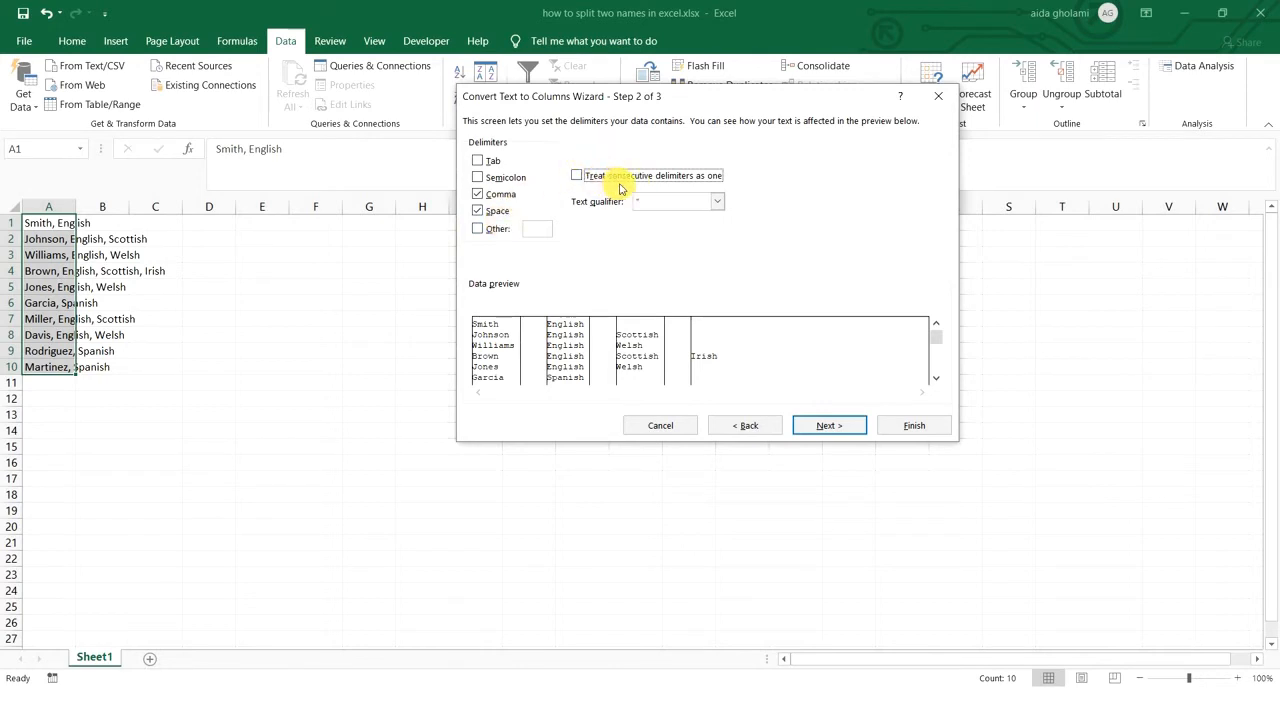
pyautogui.click(579, 176)
pyautogui.click(580, 177)
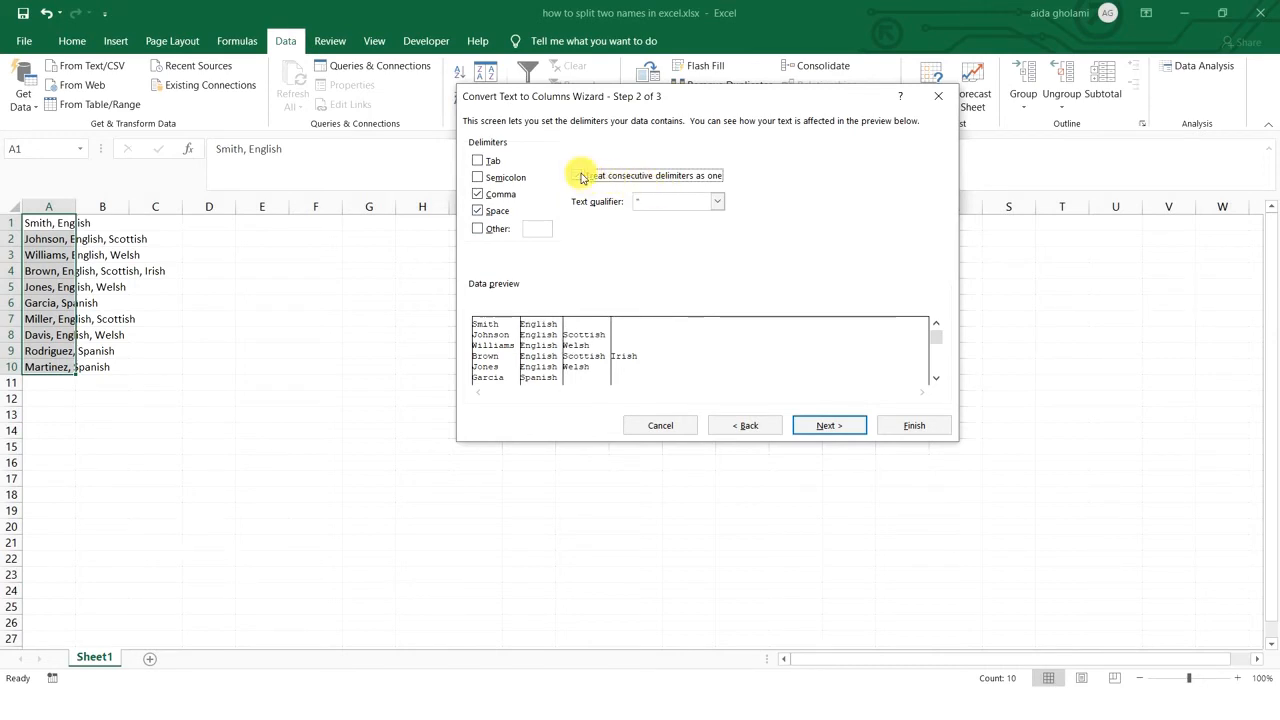
pyautogui.click(579, 177)
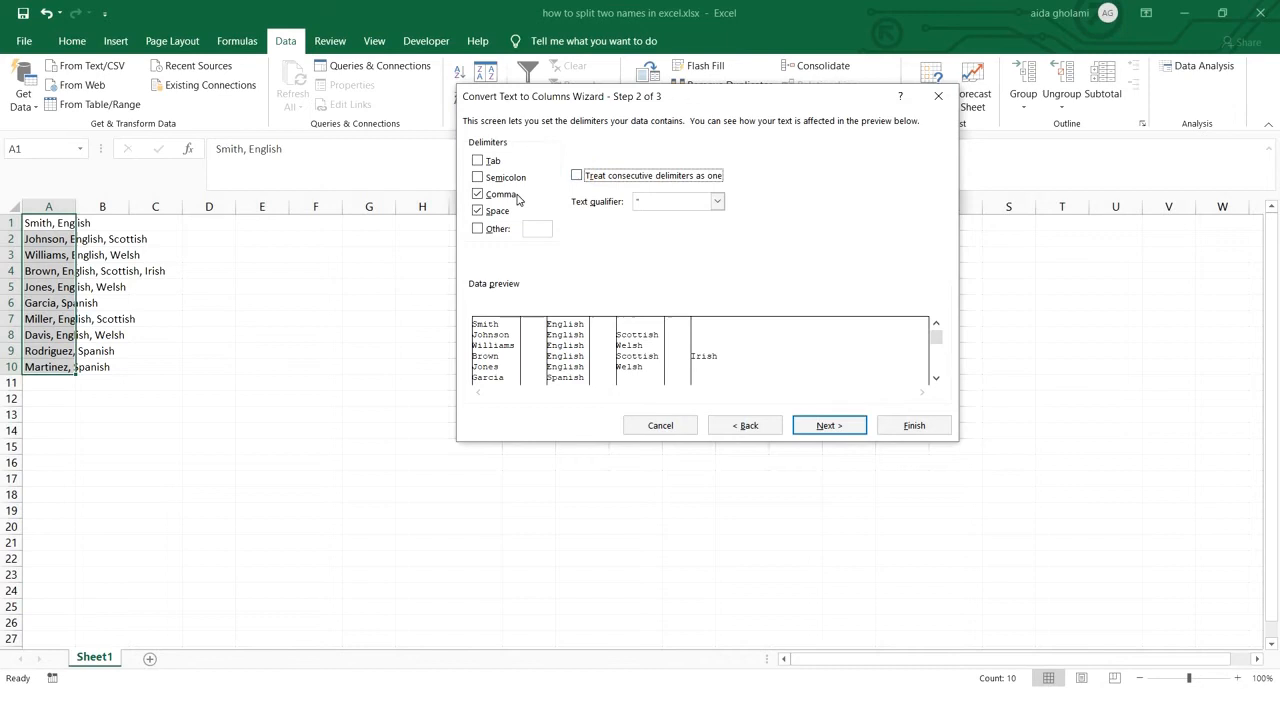
# - Preview the split with Comma alone, and re-enable Space with consecutive delimiters treated as one
pyautogui.click(477, 211)
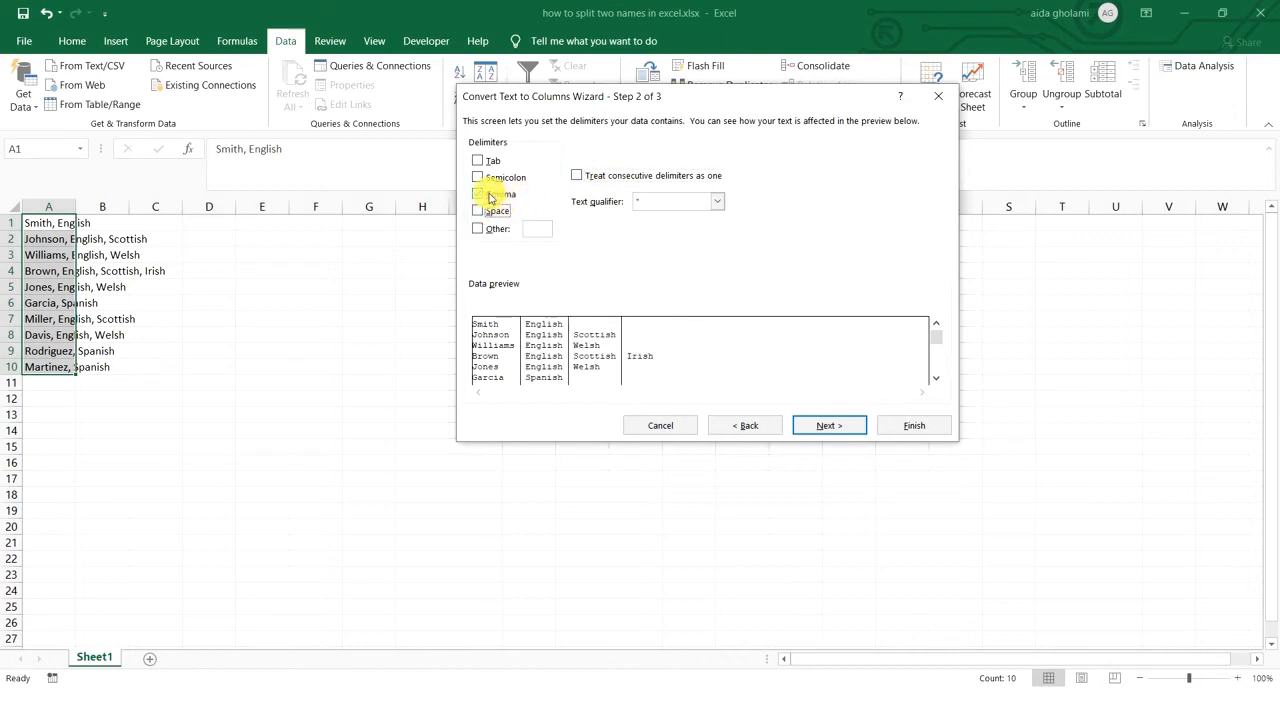
pyautogui.click(498, 197)
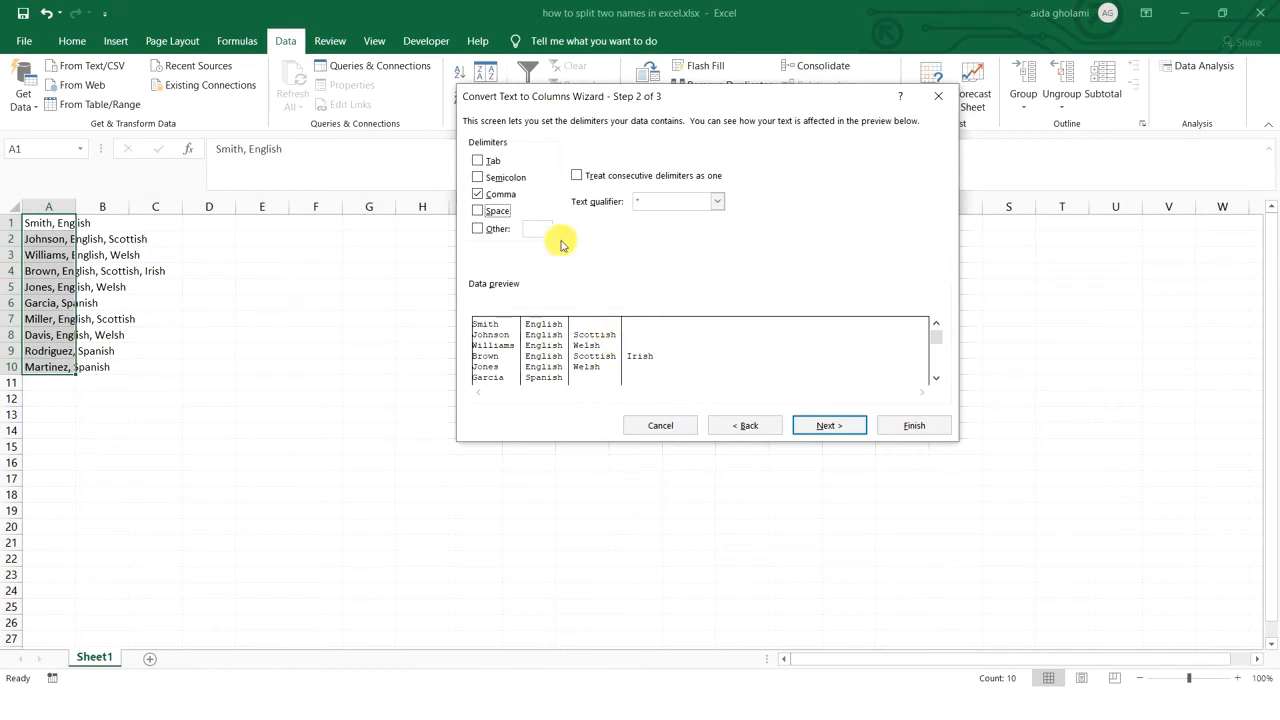
pyautogui.click(478, 212)
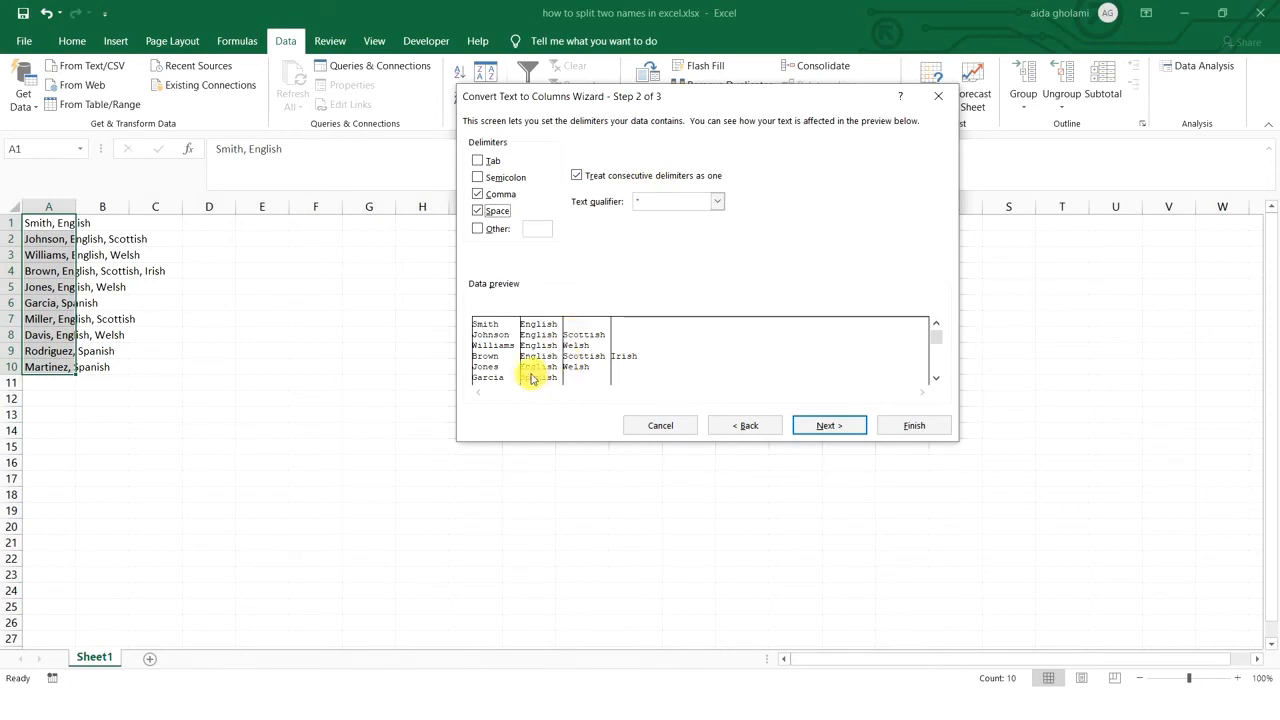
# - Keep the General column data format with destination $A$1 and finish splitting the text into columns
pyautogui.click(827, 425)
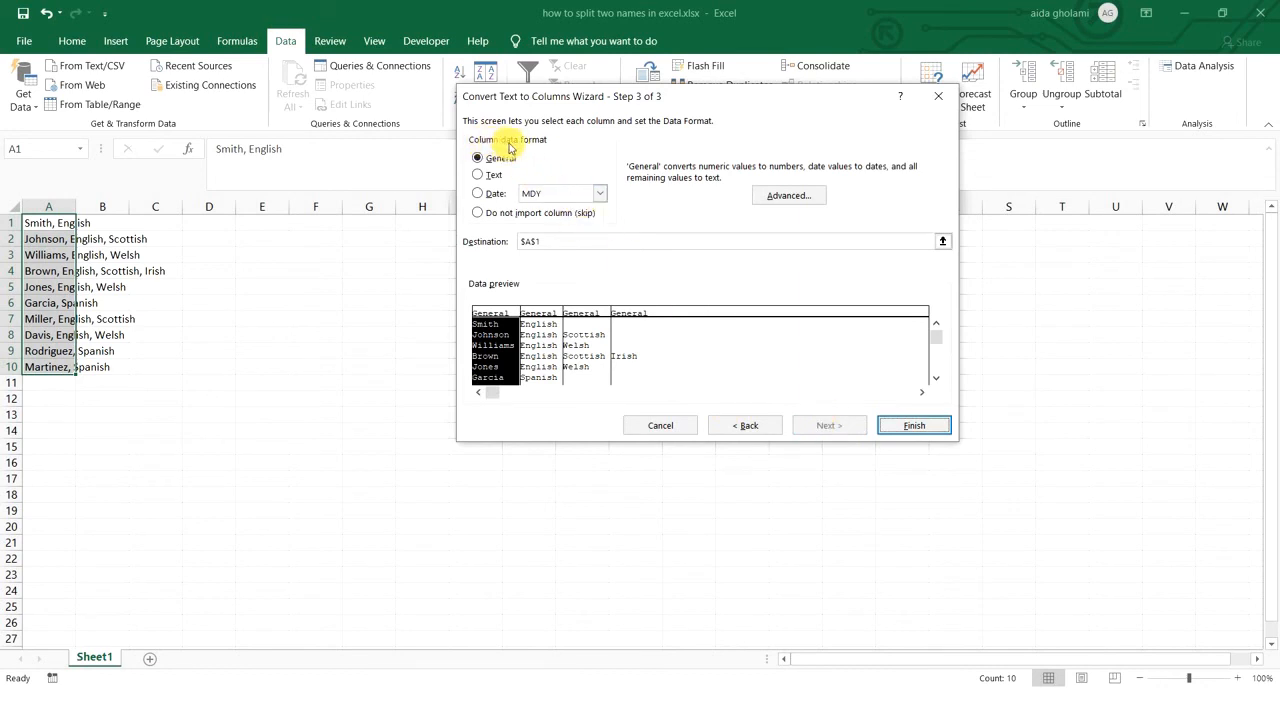
pyautogui.click(492, 176)
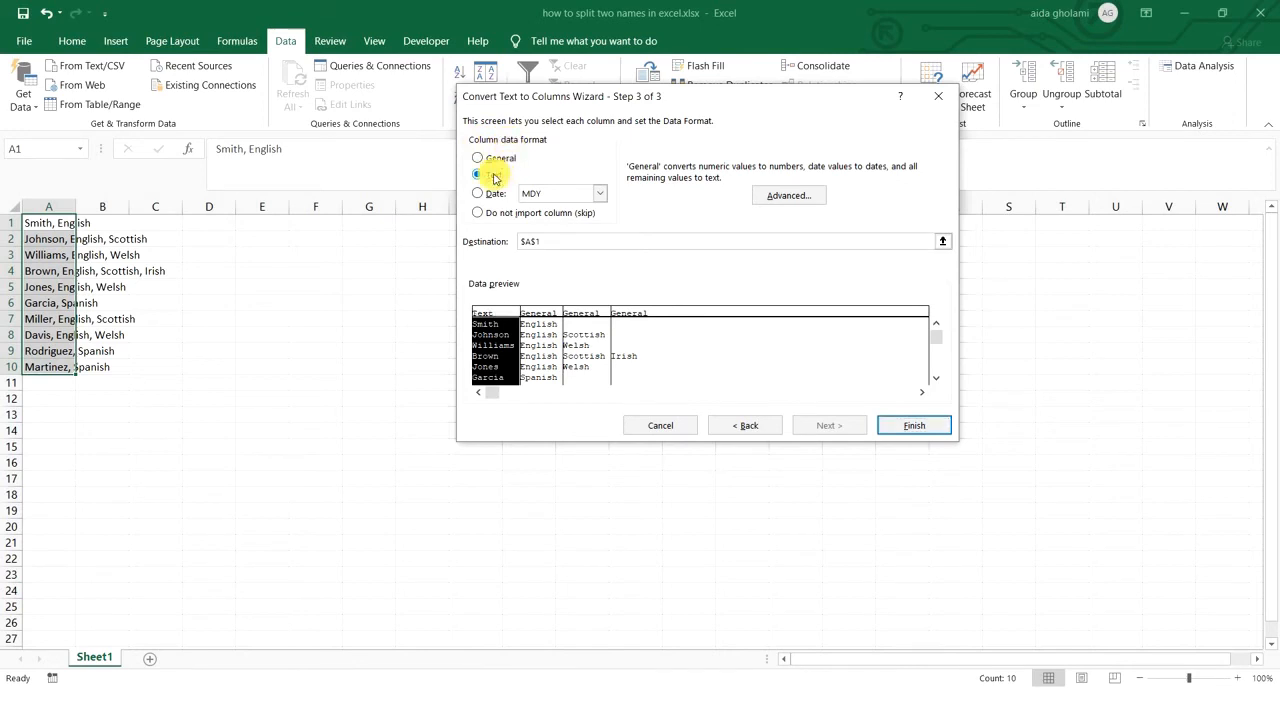
pyautogui.click(488, 161)
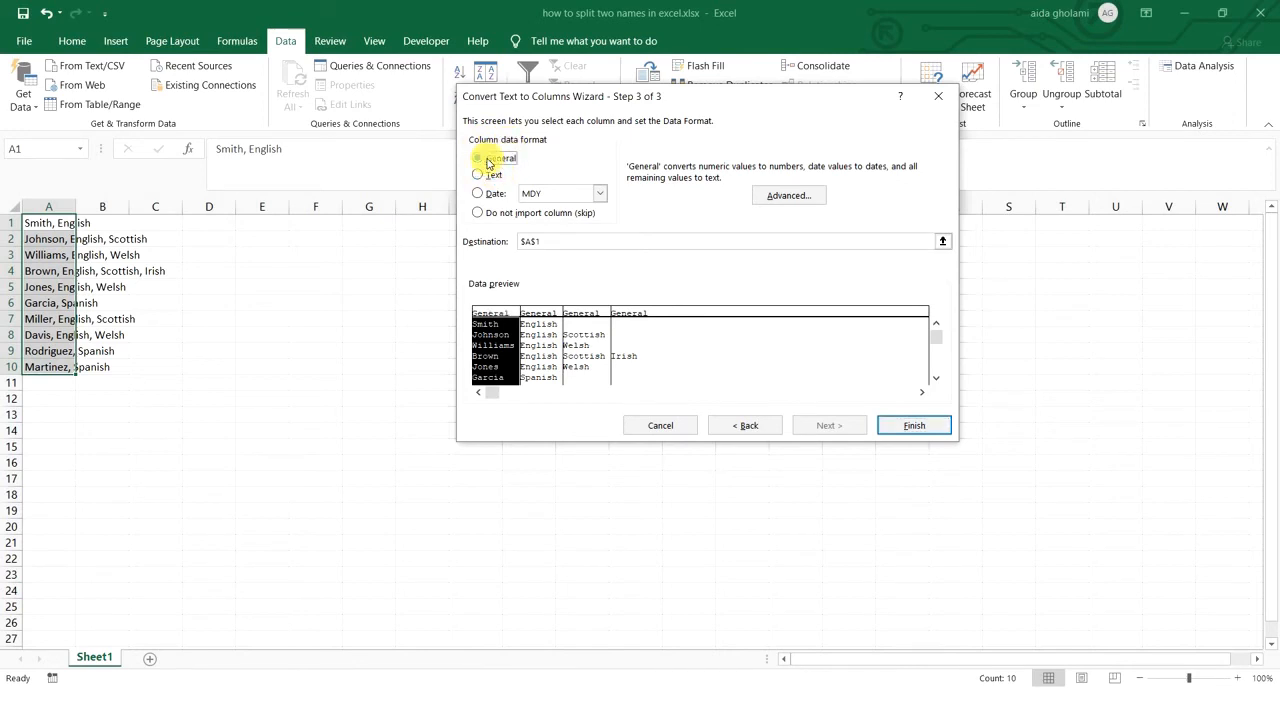
pyautogui.click(918, 430)
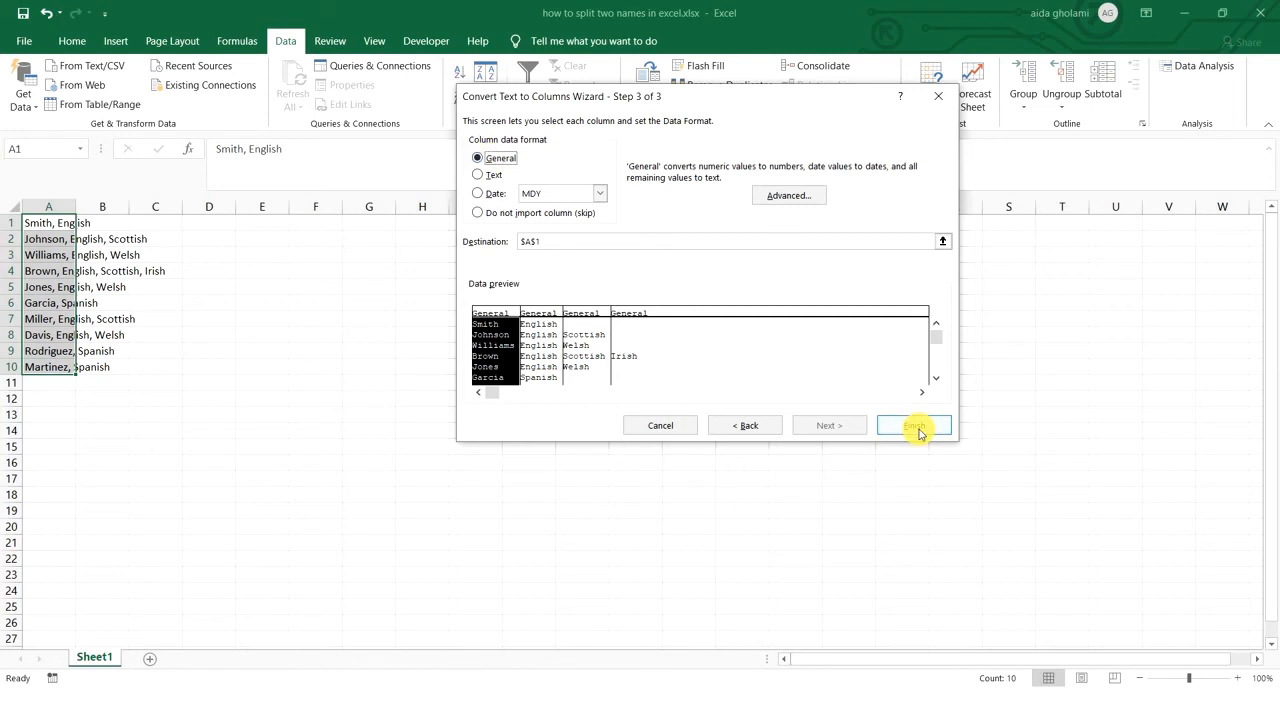
# - Compare the split columns in the worksheet with the original list in Notepad, and return to the worksheet
pyautogui.click(178, 292)
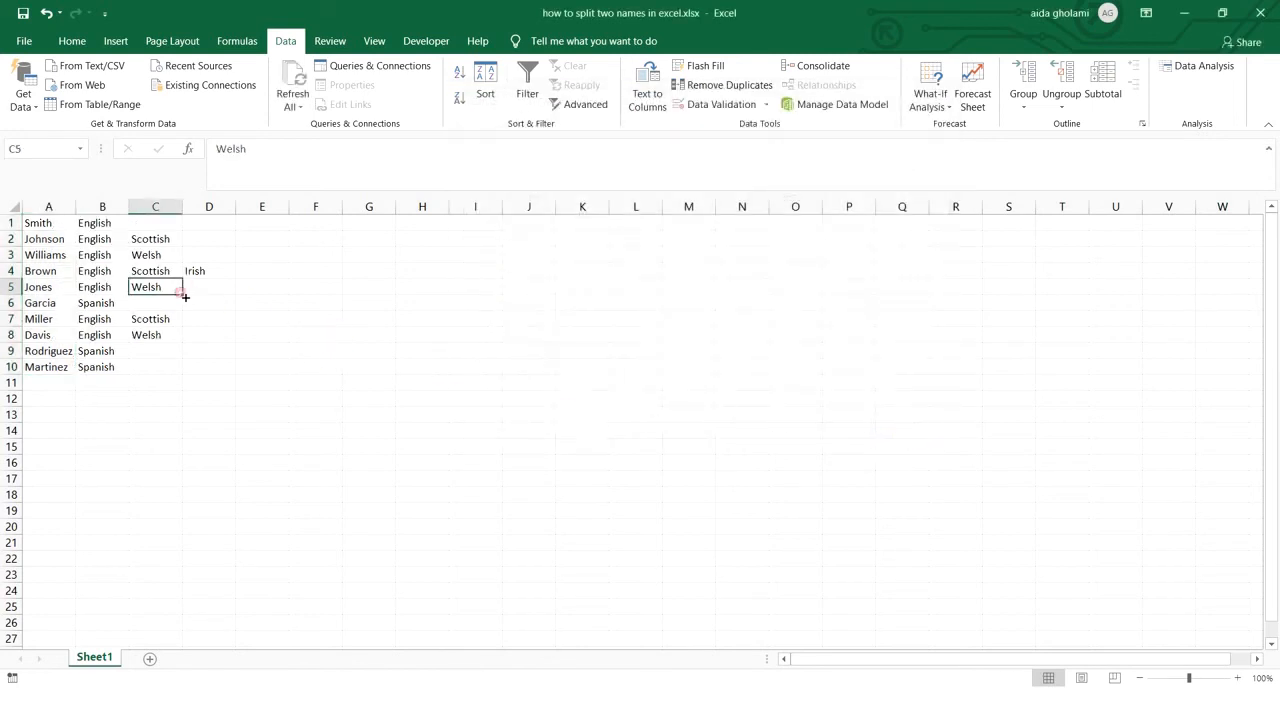
pyautogui.click(65, 228)
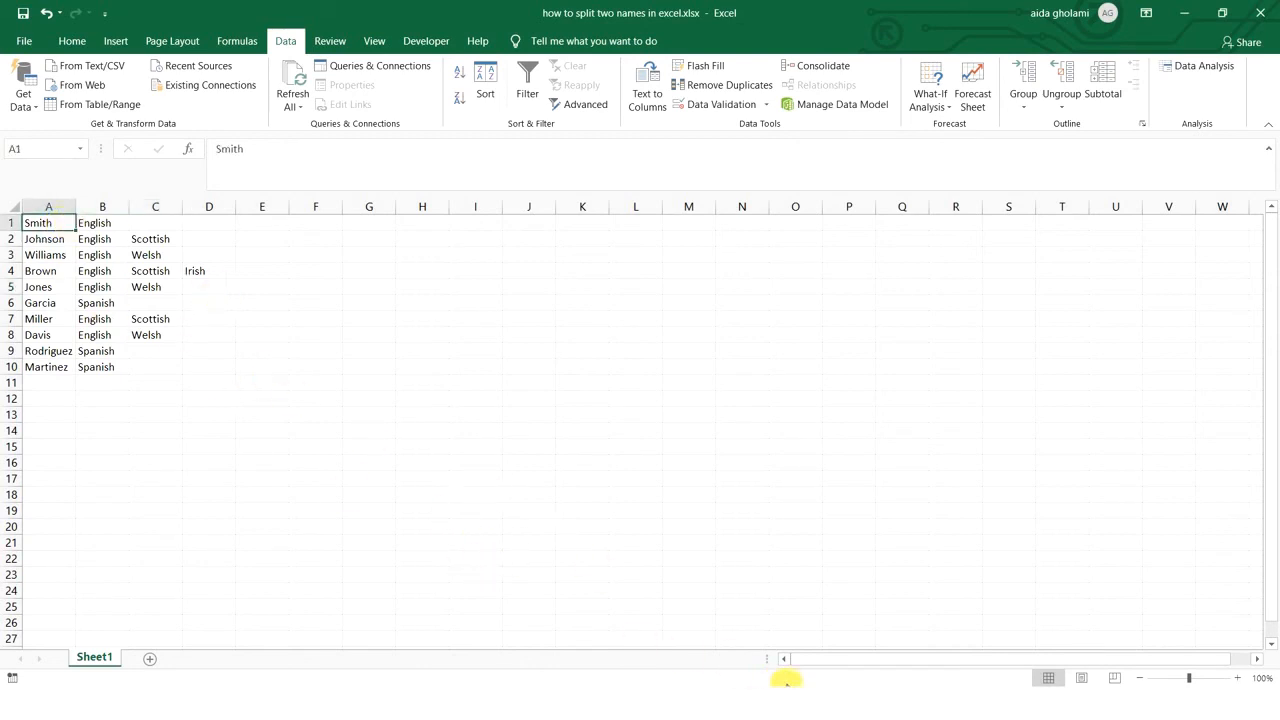
pyautogui.hotkey('alt', 'Tab')
pyautogui.click(507, 83)
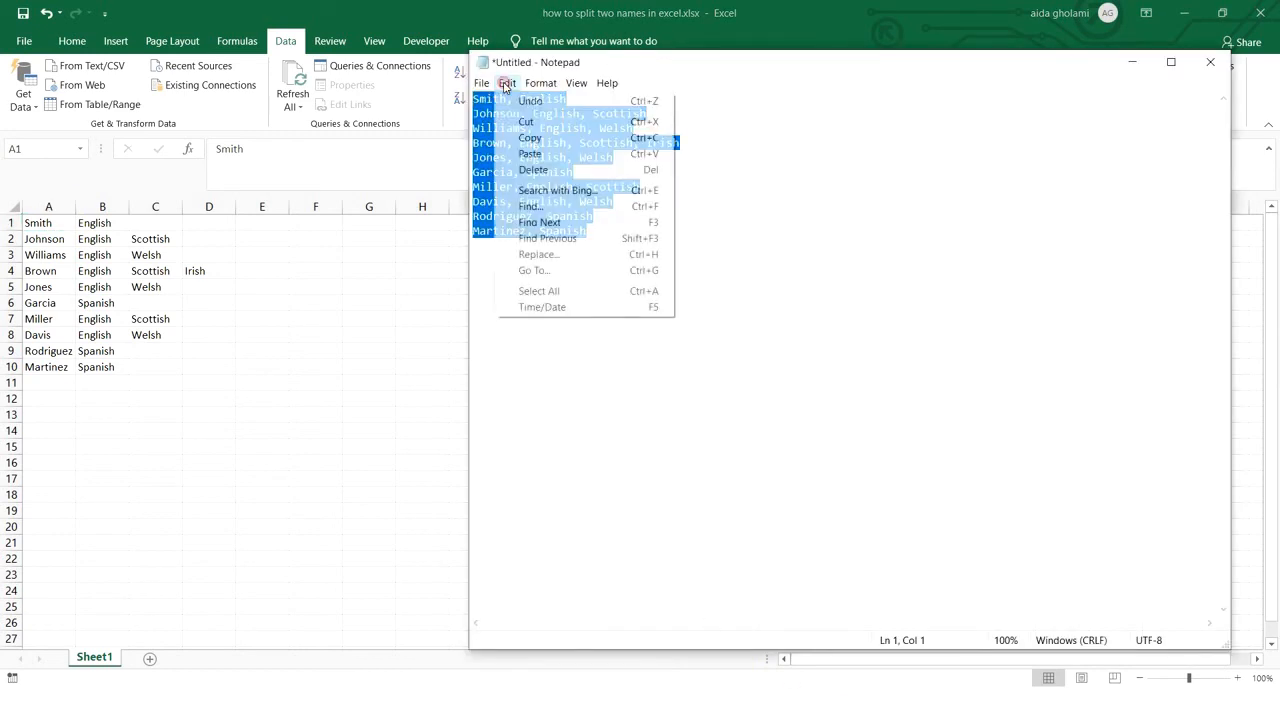
pyautogui.click(498, 100)
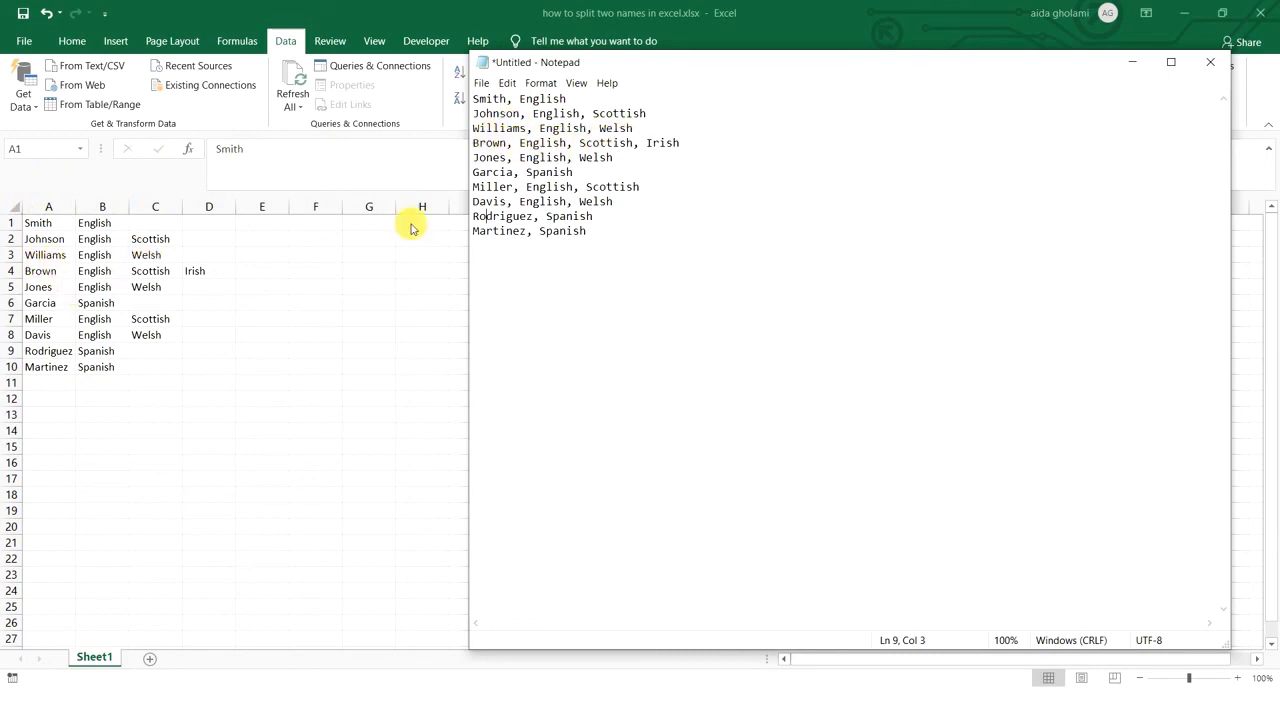
pyautogui.click(1132, 62)
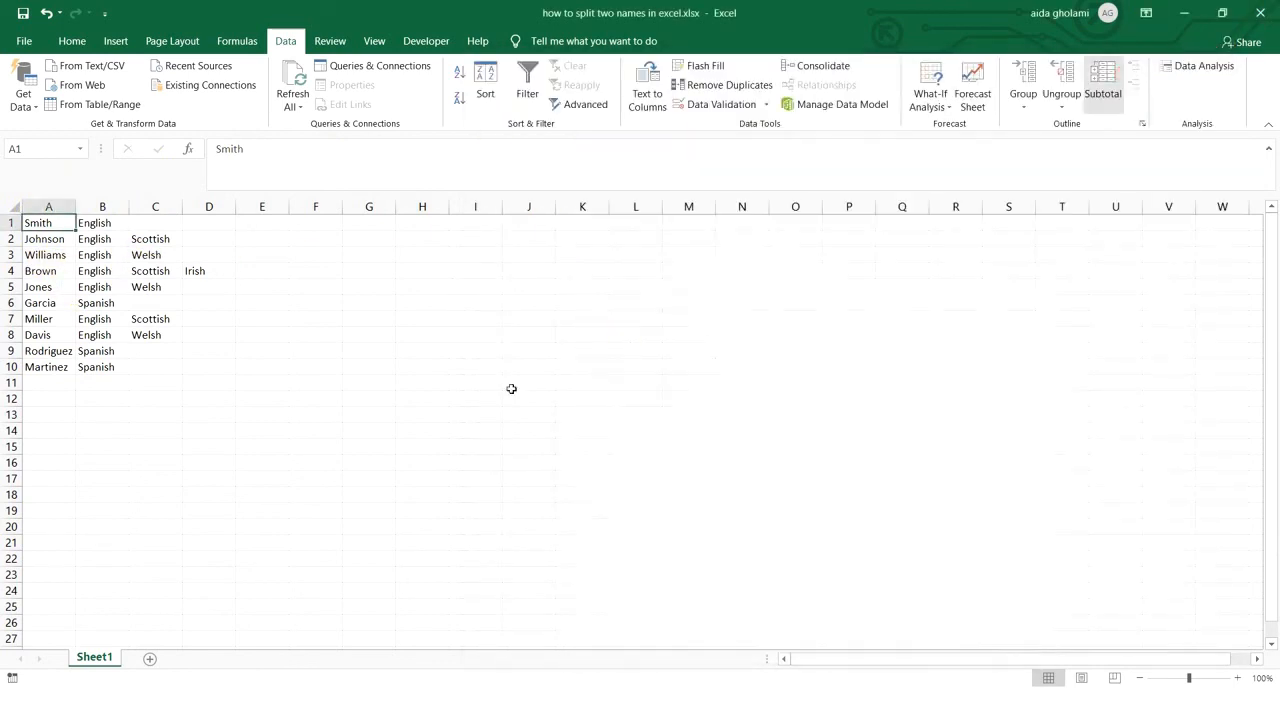
pyautogui.click(420, 335)
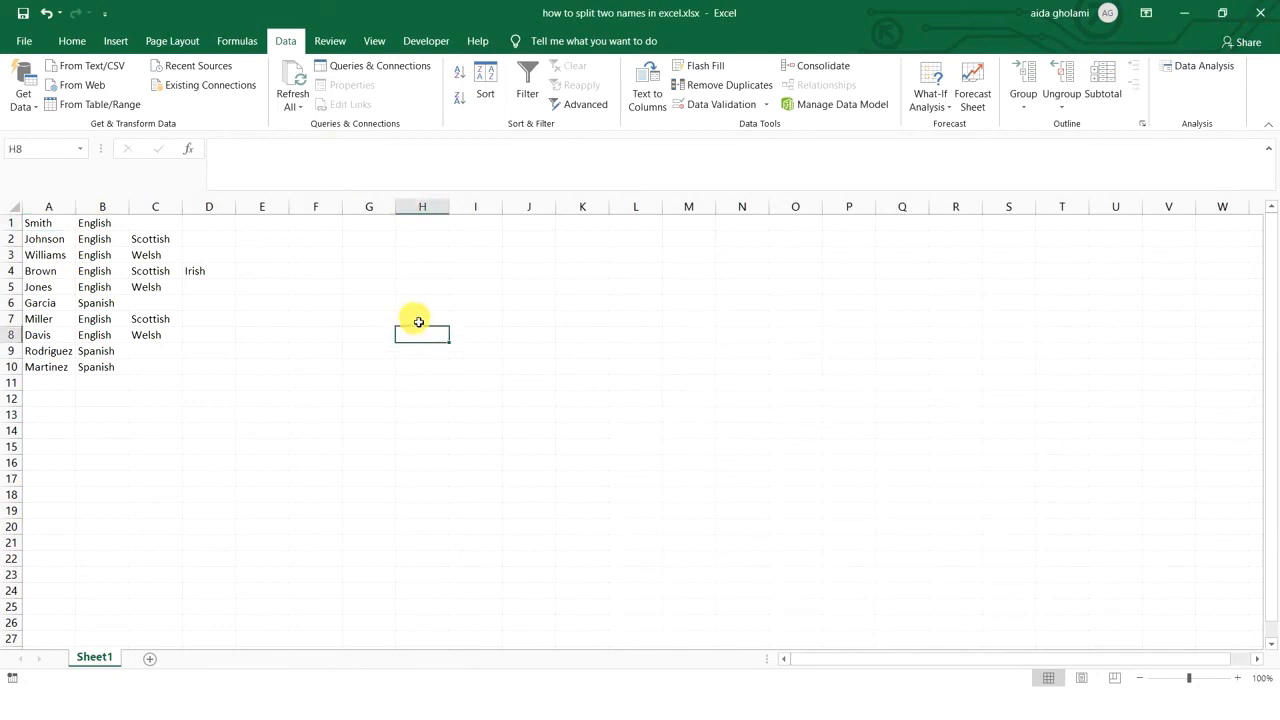